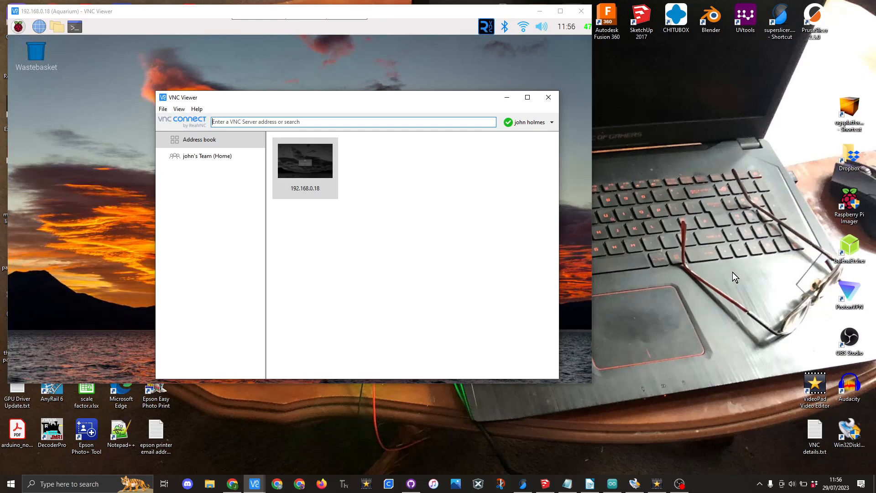
Step: Connect to the remote desktop at 192.168.0.18 and open a terminal window on it
{"action": "left_click", "coordinate": [292, 122]}
{"action": "double_click", "coordinate": [311, 160]}
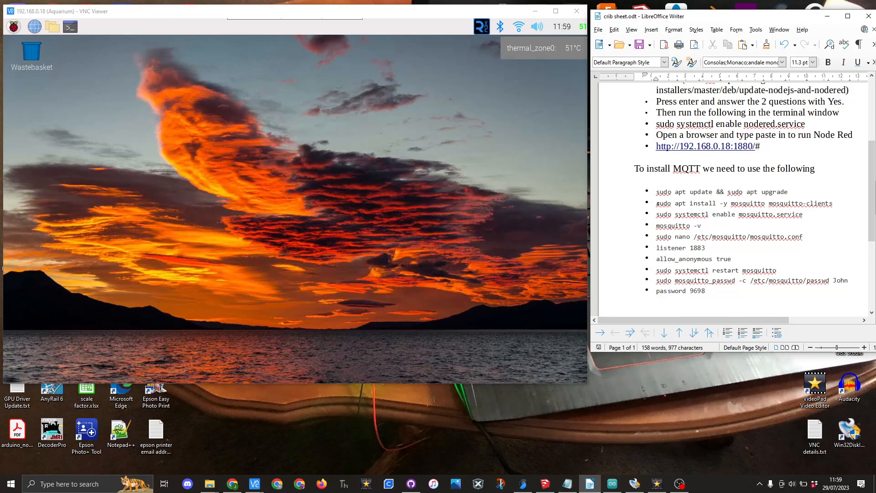
{"action": "left_click", "coordinate": [75, 28]}
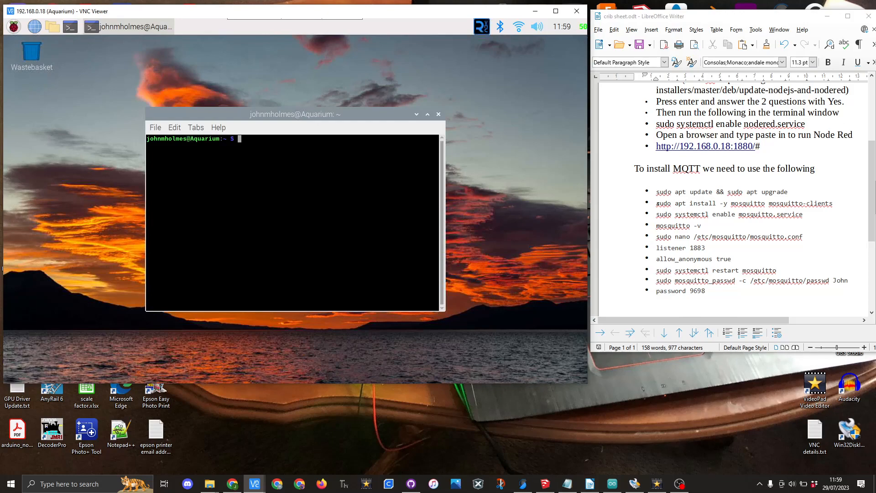
Step: Copy sudo apt update && sudo apt upgrade from the crib sheet and run it in the remote terminal
{"action": "left_click", "coordinate": [790, 191]}
{"action": "left_click_drag", "start_coordinate": [791, 191], "coordinate": [656, 191]}
{"action": "key", "text": "ctrl+c"}
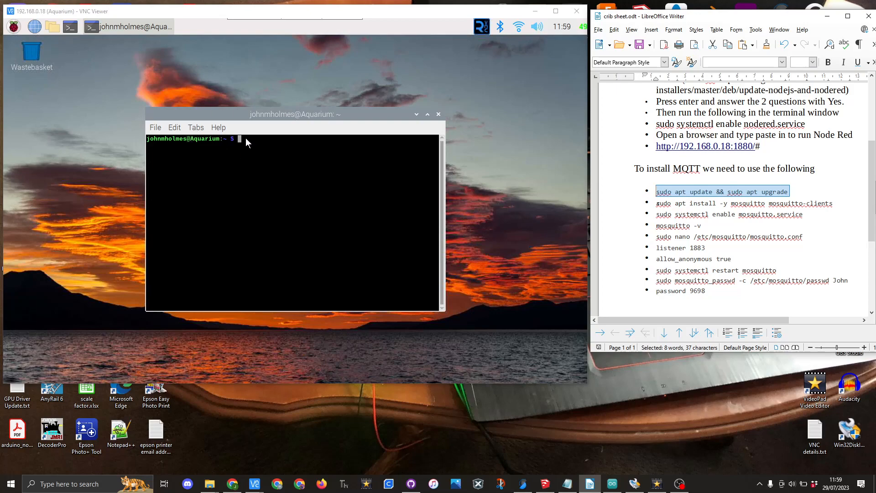
{"action": "left_click", "coordinate": [176, 123]}
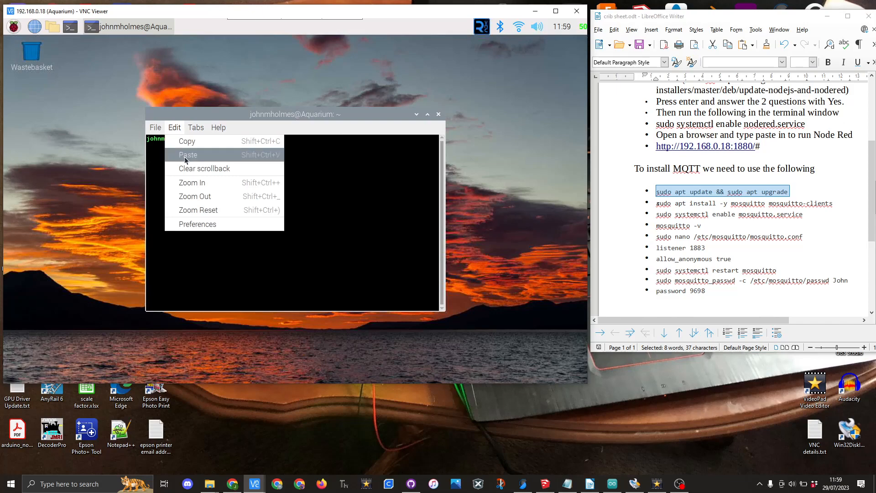
{"action": "left_click", "coordinate": [187, 155]}
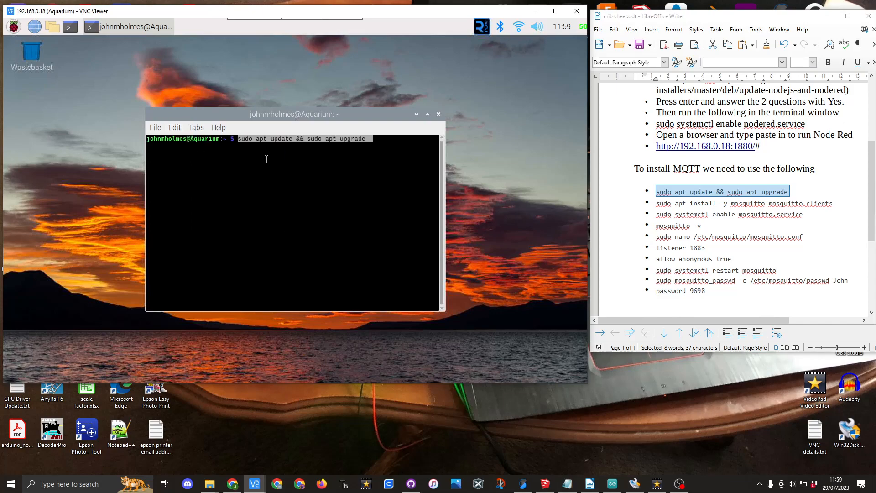
{"action": "key", "text": "Return"}
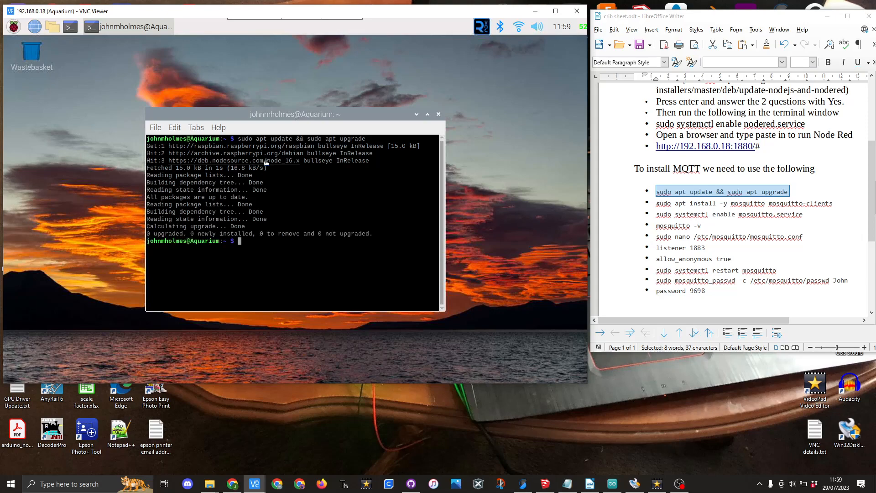
Step: Install the broker and its clients by running sudo apt install -y mosquitto mosquitto-clients from the crib sheet
{"action": "left_click_drag", "start_coordinate": [834, 203], "coordinate": [657, 203]}
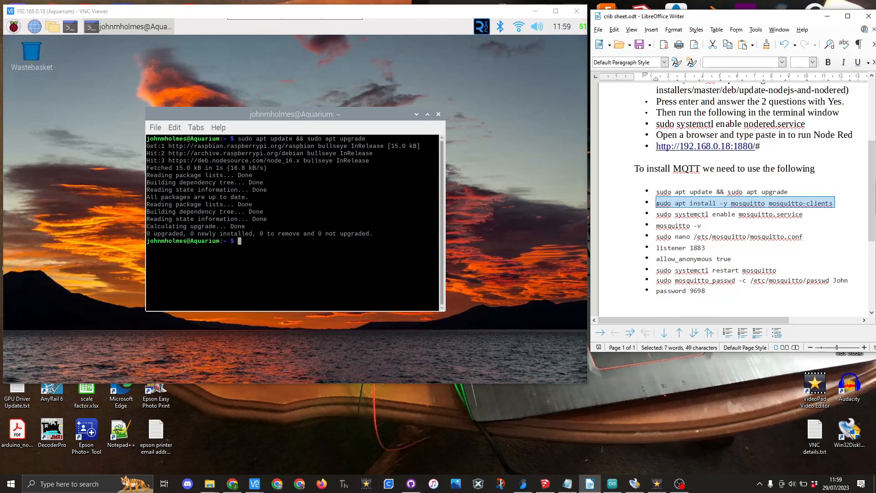
{"action": "left_click", "coordinate": [175, 127]}
{"action": "left_click", "coordinate": [200, 156]}
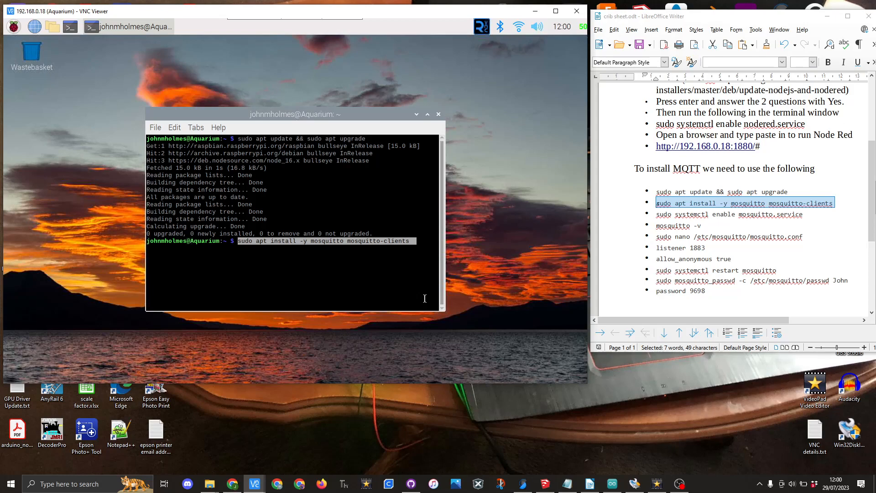
{"action": "key", "text": "Return"}
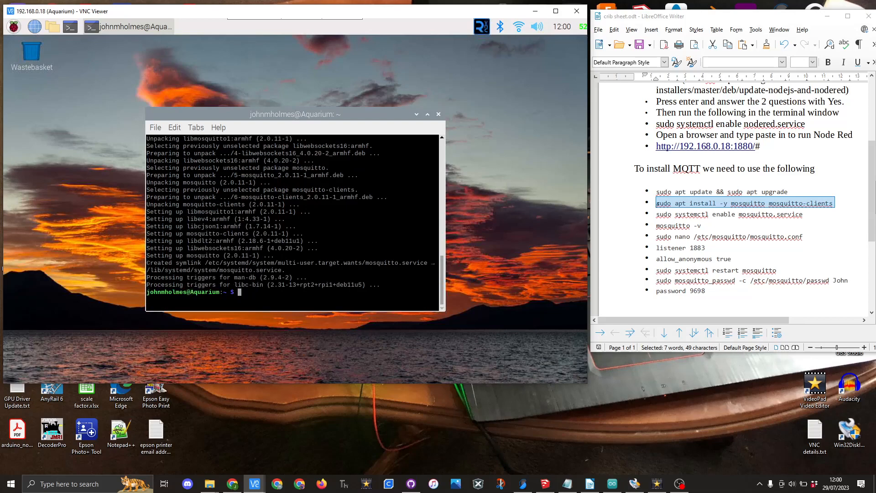
Step: Enable the broker at startup by running sudo systemctl enable mosquitto.service from the crib sheet
{"action": "left_click_drag", "start_coordinate": [806, 214], "coordinate": [658, 213]}
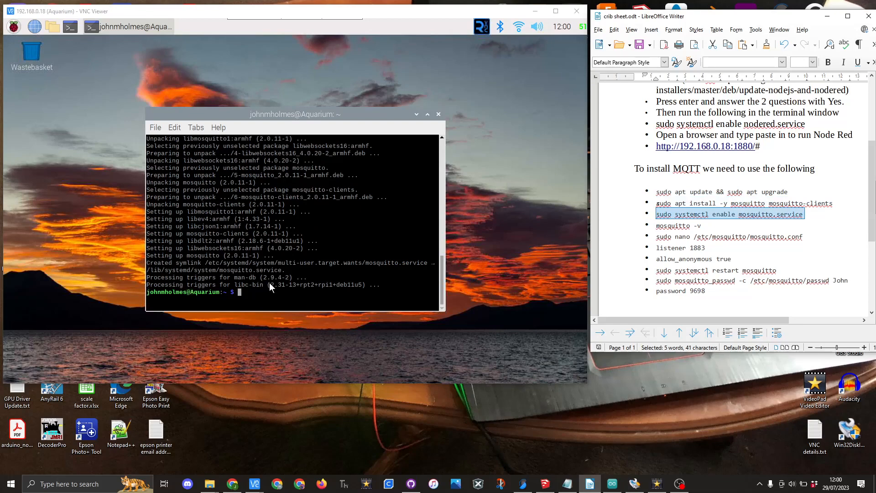
{"action": "left_click", "coordinate": [175, 128]}
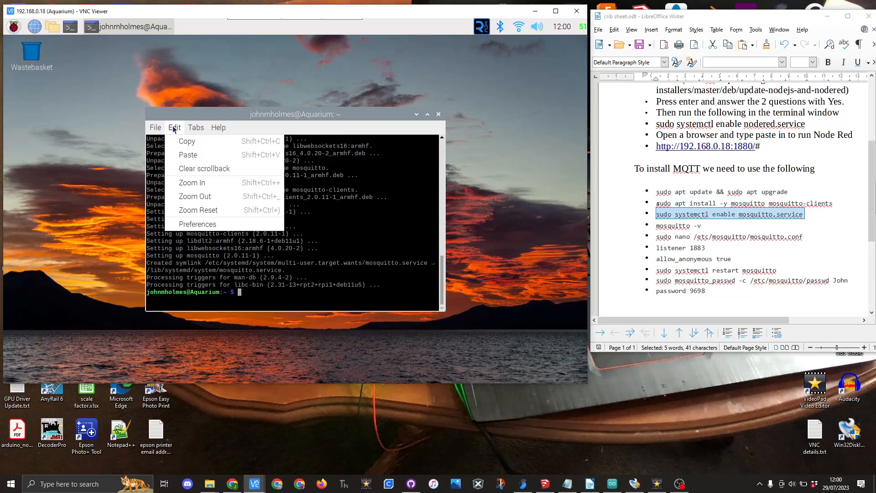
{"action": "left_click", "coordinate": [185, 160]}
{"action": "key", "text": "Return"}
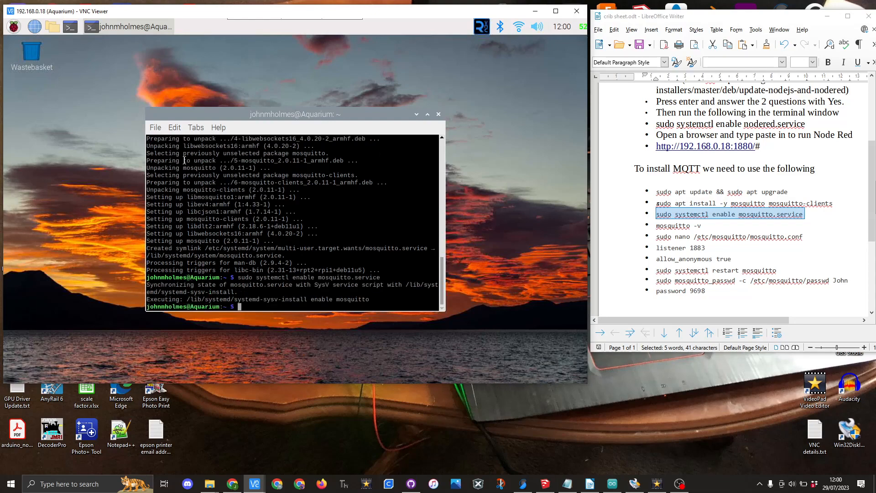
Step: Check the Mosquitto installation by running mosquitto -v from the crib sheet in the terminal
{"action": "left_click_drag", "start_coordinate": [703, 225], "coordinate": [656, 226]}
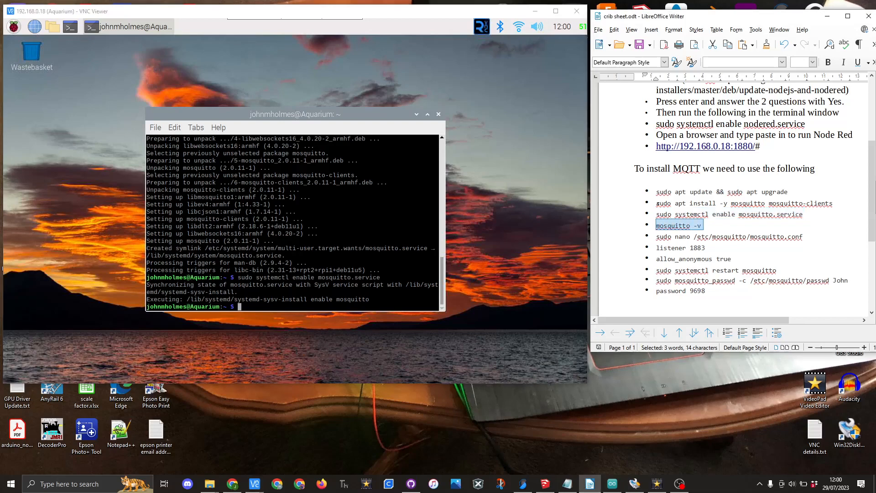
{"action": "left_click", "coordinate": [175, 127]}
{"action": "left_click", "coordinate": [194, 159]}
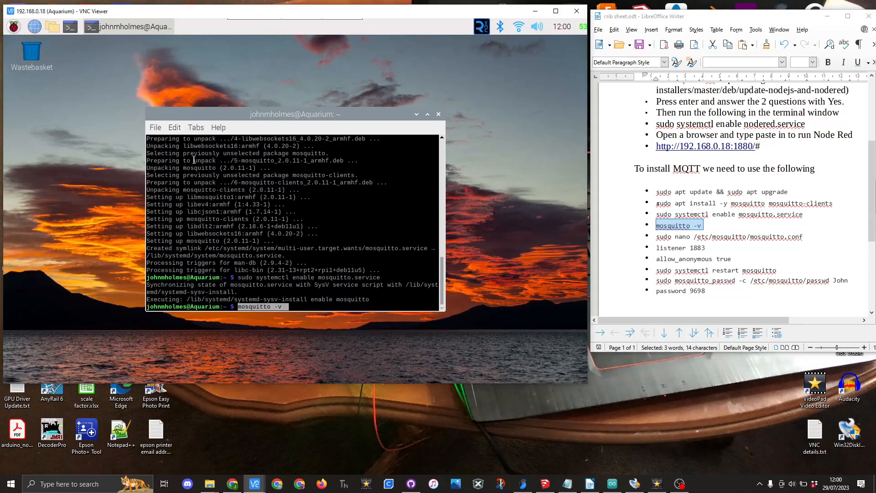
{"action": "key", "text": "Return"}
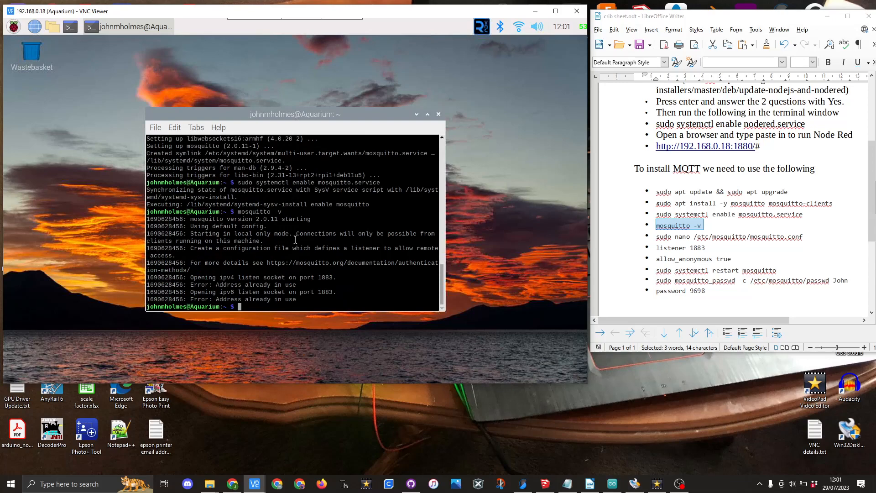
Step: Open the broker's configuration file for editing by running sudo nano /etc/mosquitto/mosquitto.conf from the crib sheet
{"action": "left_click_drag", "start_coordinate": [805, 236], "coordinate": [656, 237]}
{"action": "key", "text": "ctrl+c"}
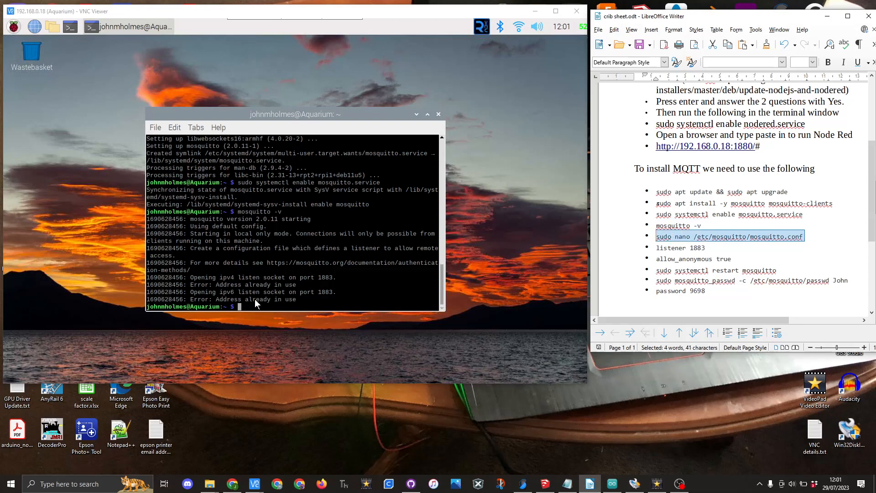
{"action": "left_click", "coordinate": [174, 127]}
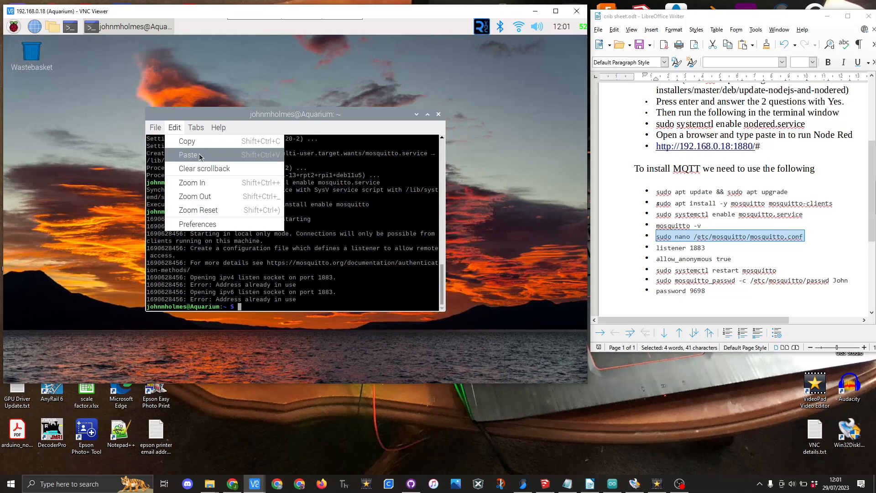
{"action": "left_click", "coordinate": [200, 156]}
{"action": "key", "text": "Return"}
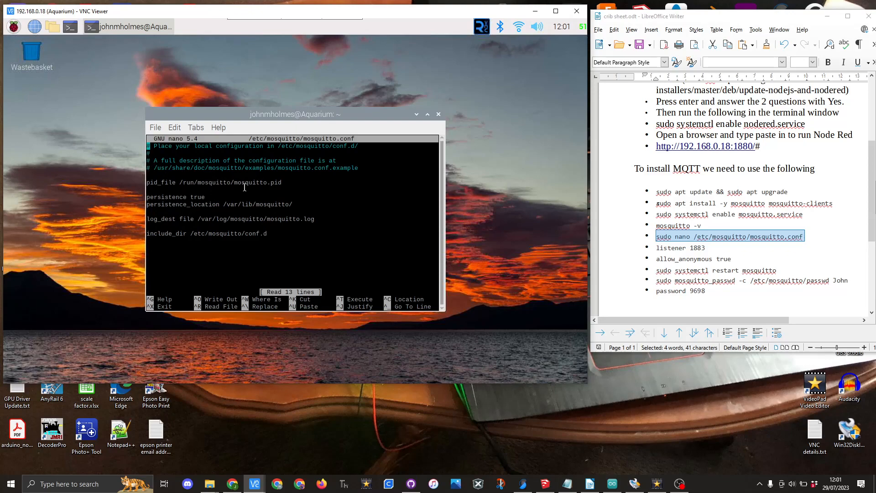
Step: Add the line listener 1883 from the crib sheet at the end of mosquitto.conf, separated by a blank line from include_dir
{"action": "key", "text": "Down"}
{"action": "key", "text": "Down"}
{"action": "key", "text": "Down"}
{"action": "key", "text": "Down"}
{"action": "key", "text": "Down"}
{"action": "key", "text": "Down"}
{"action": "key", "text": "Down"}
{"action": "key", "text": "Down"}
{"action": "key", "text": "Down"}
{"action": "key", "text": "Down"}
{"action": "key", "text": "Down"}
{"action": "key", "text": "Down"}
{"action": "key", "text": "Down"}
{"action": "key", "text": "Return"}
{"action": "left_click_drag", "start_coordinate": [707, 248], "coordinate": [656, 248]}
{"action": "key", "text": "ctrl+c"}
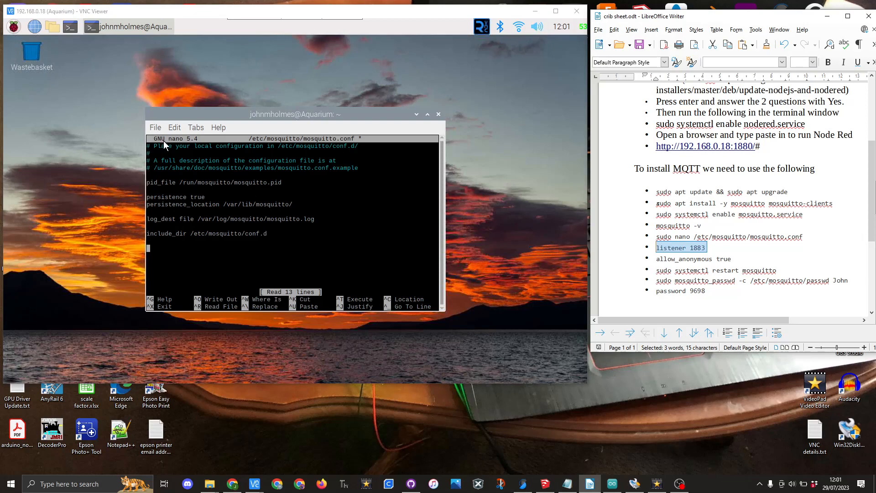
{"action": "left_click", "coordinate": [177, 128]}
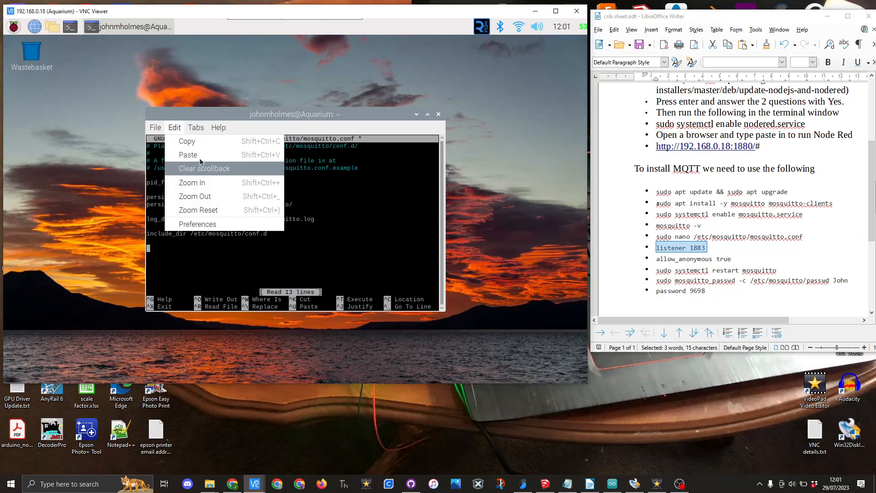
{"action": "left_click", "coordinate": [200, 155]}
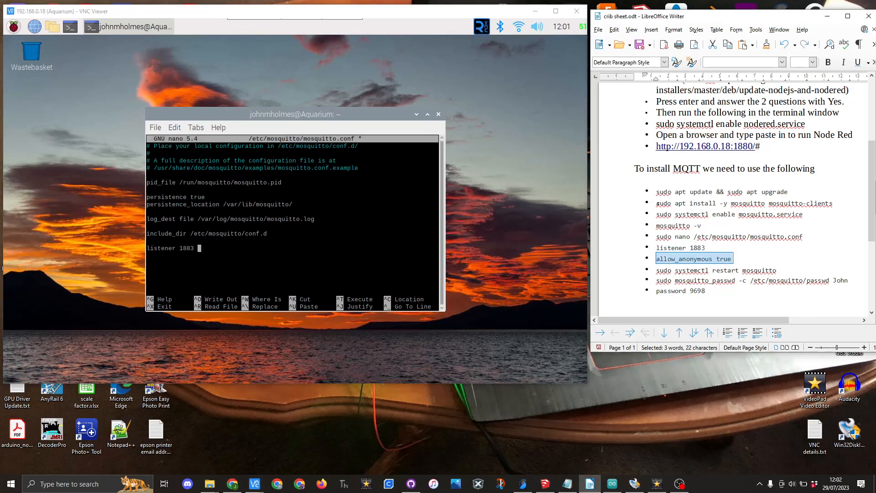
Step: Add the line allow_anonymous true from the crib sheet directly below the listener line in mosquitto.conf
{"action": "mouse_move", "coordinate": [656, 258]}
{"action": "left_mouse_down"}
{"action": "mouse_move", "coordinate": [734, 259]}
{"action": "mouse_move", "coordinate": [656, 259]}
{"action": "left_mouse_up"}
{"action": "right_click", "coordinate": [670, 257]}
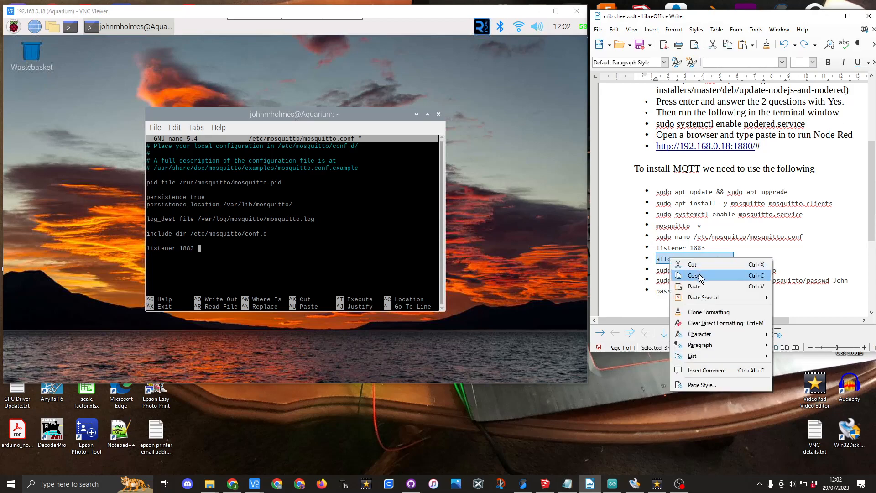
{"action": "left_click", "coordinate": [702, 277]}
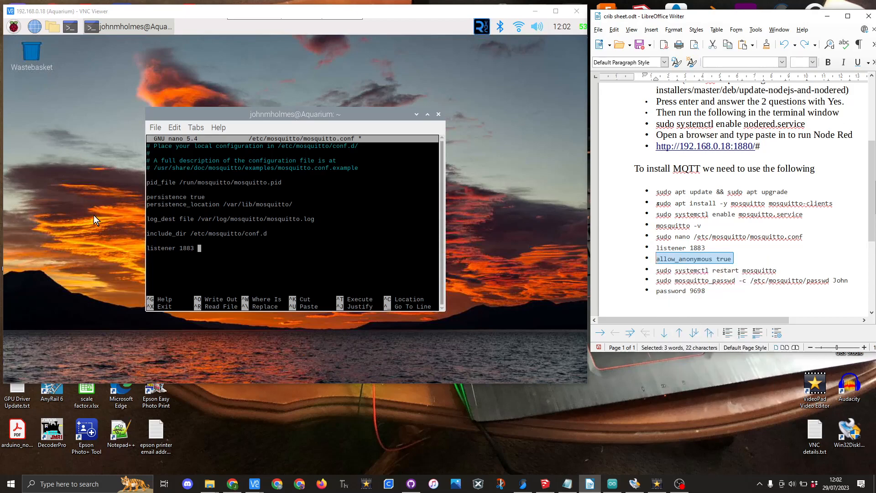
{"action": "left_click", "coordinate": [209, 247]}
{"action": "key", "text": "Return"}
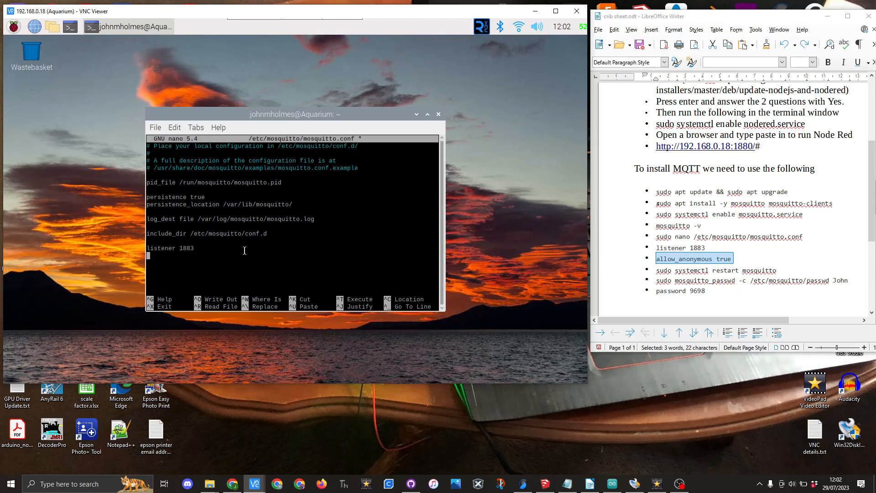
{"action": "left_click", "coordinate": [175, 128]}
{"action": "left_click", "coordinate": [199, 155]}
Step: Save the changes to /etc/mosquitto/mosquitto.conf under the same name and exit nano
{"action": "key", "text": "ctrl+x"}
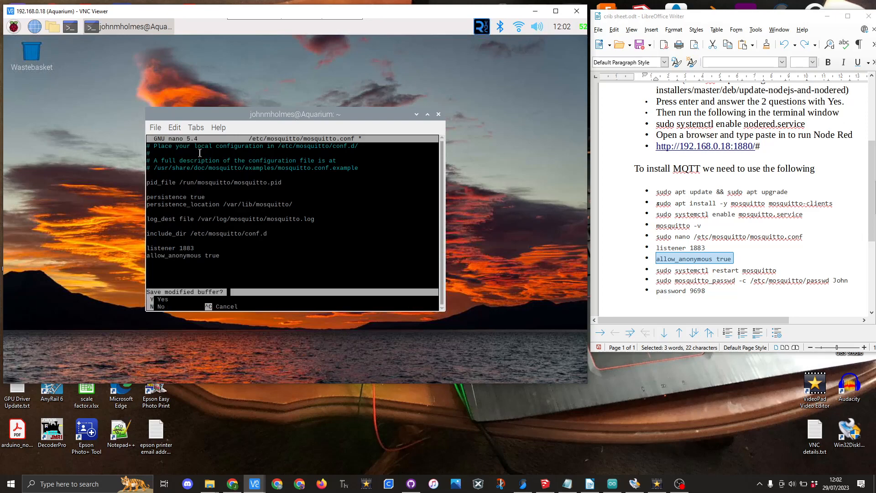
{"action": "key", "text": "y"}
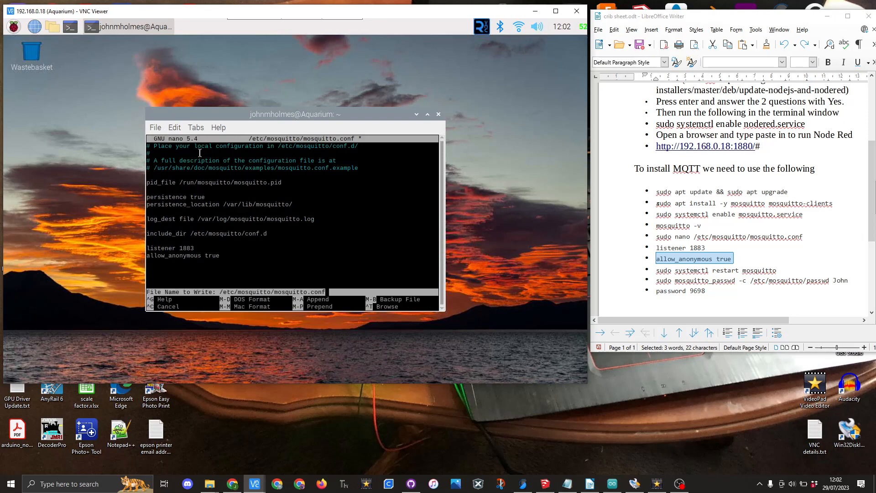
{"action": "key", "text": "Return"}
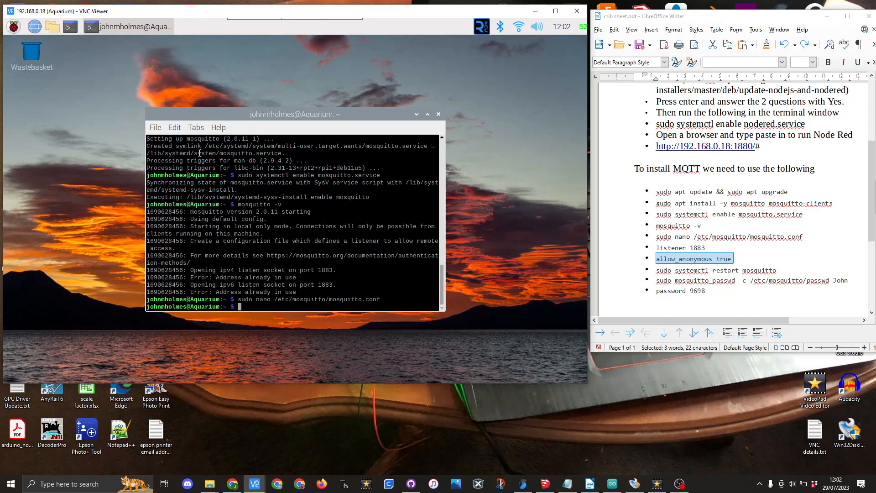
Step: Restart the broker by running sudo systemctl restart mosquitto from the crib sheet
{"action": "left_click_drag", "start_coordinate": [779, 271], "coordinate": [656, 270]}
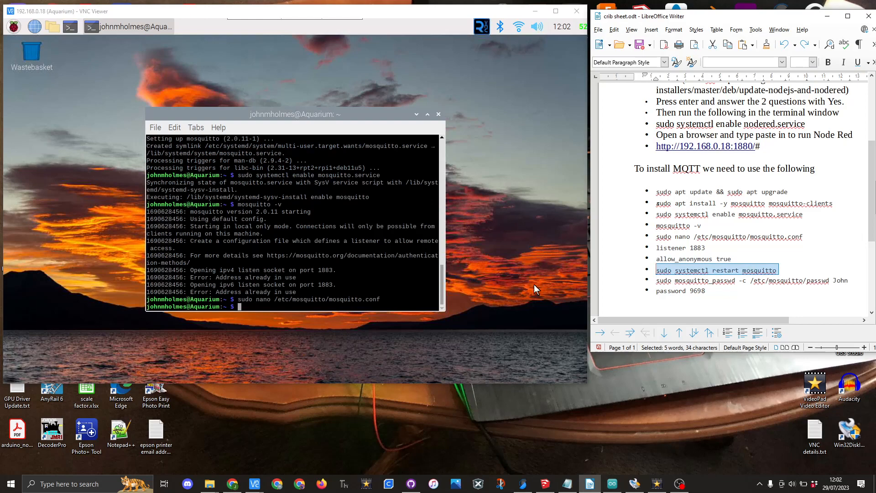
{"action": "left_click", "coordinate": [174, 130]}
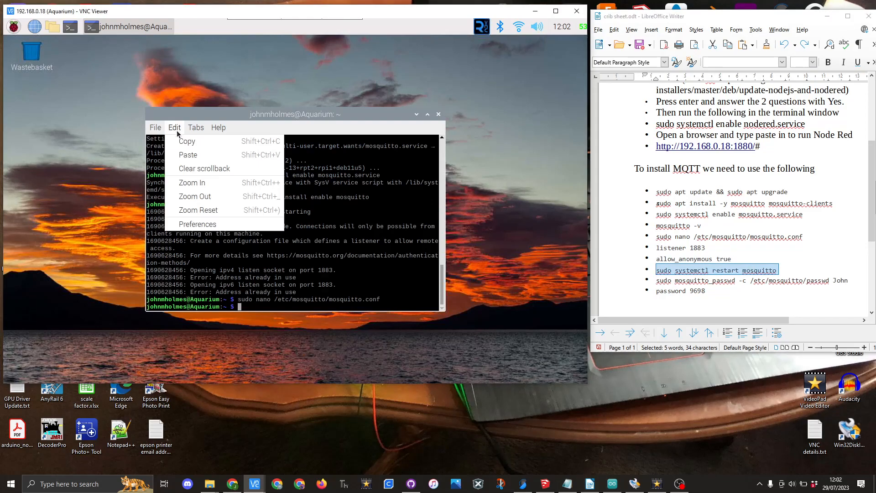
{"action": "left_click", "coordinate": [201, 157]}
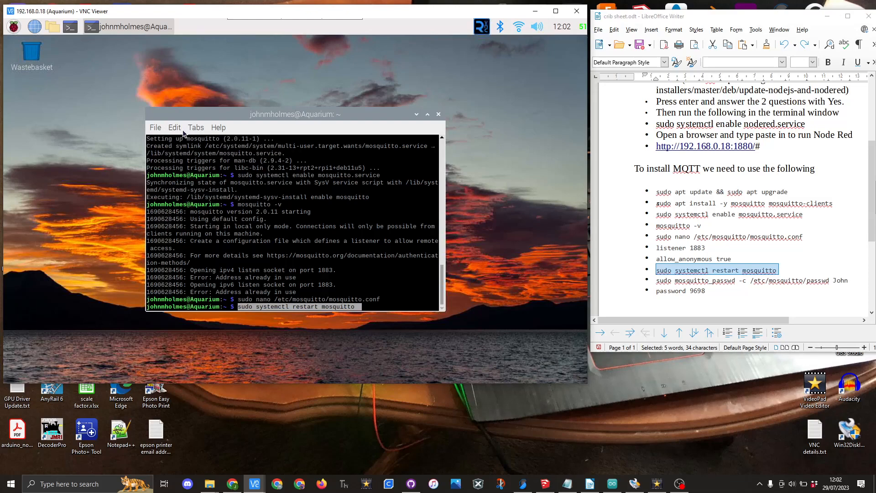
{"action": "key", "text": "Return"}
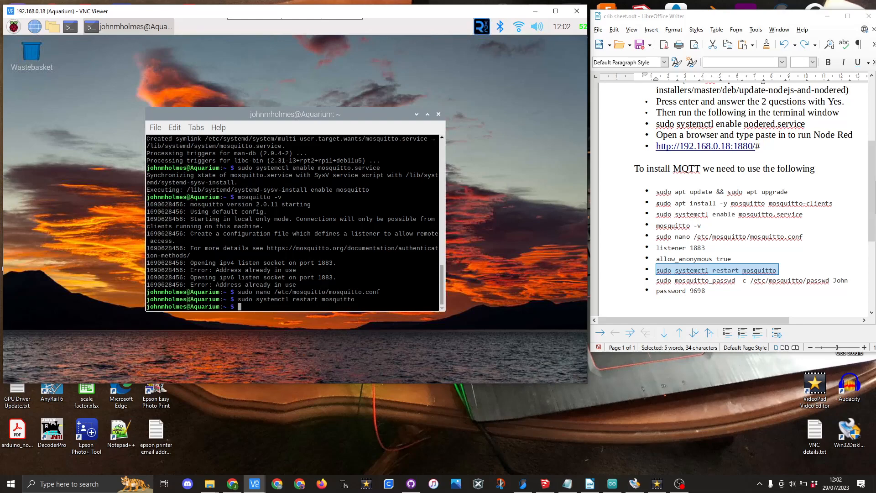
Step: Run the sudo mosquitto_passwd -c /etc/mosquitto/passwd command with the crib sheet's username, and enter and re-enter the broker user's password
{"action": "left_click_drag", "start_coordinate": [848, 280], "coordinate": [656, 280]}
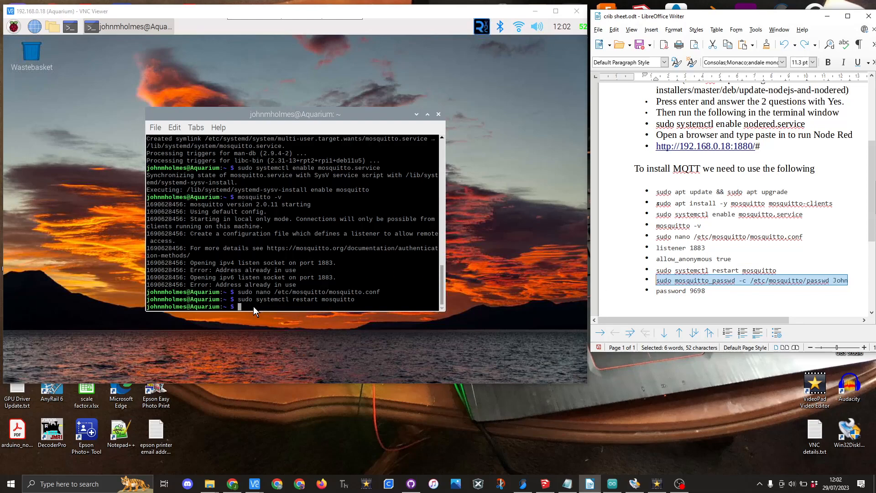
{"action": "left_click", "coordinate": [174, 128]}
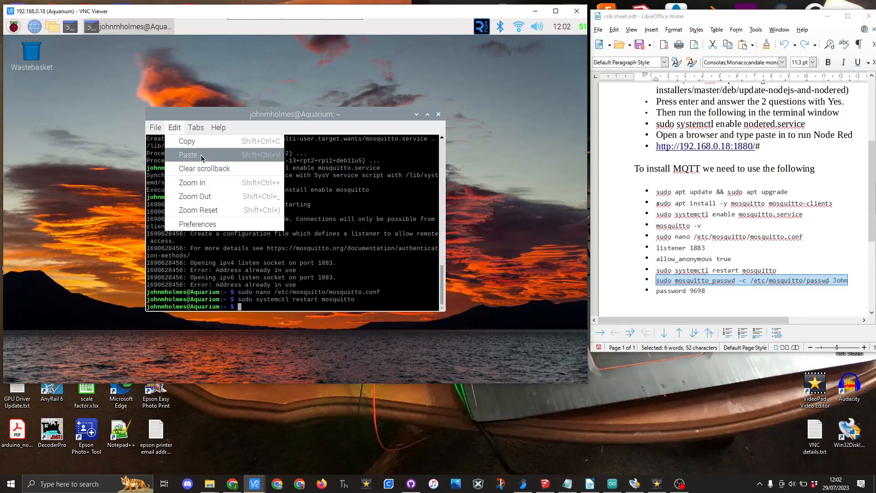
{"action": "left_click", "coordinate": [201, 155]}
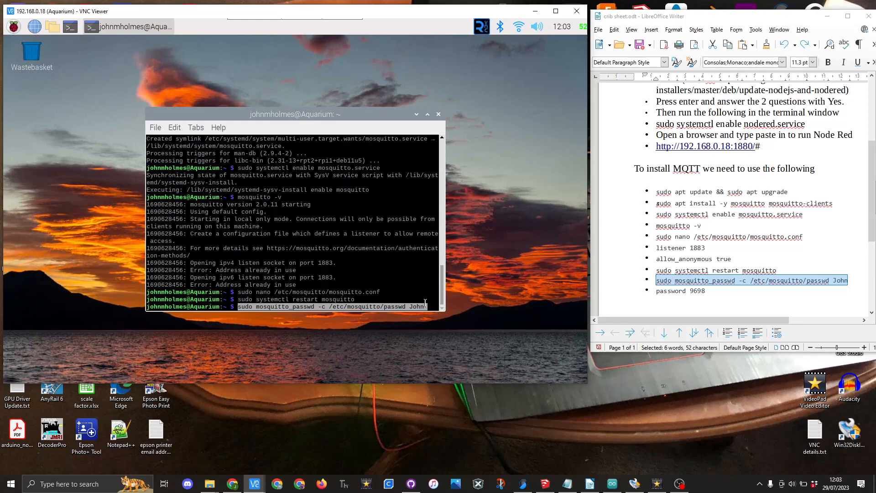
{"action": "key", "text": "Return"}
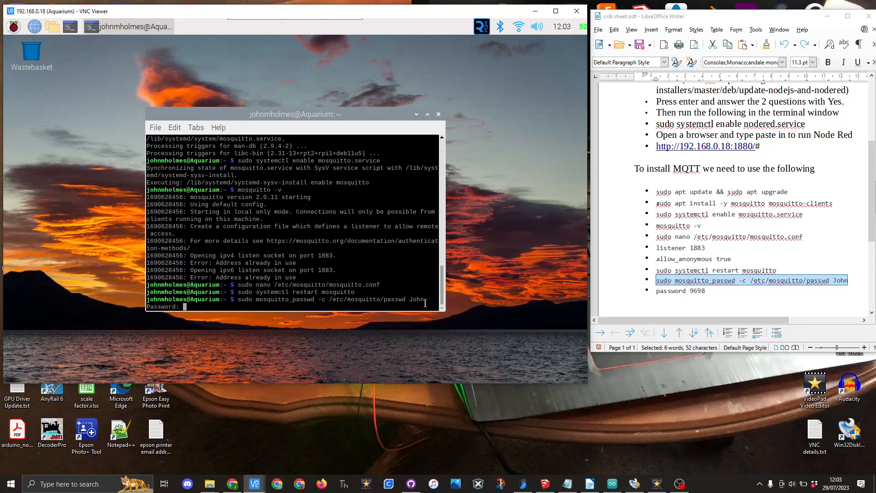
{"action": "key", "text": "Return"}
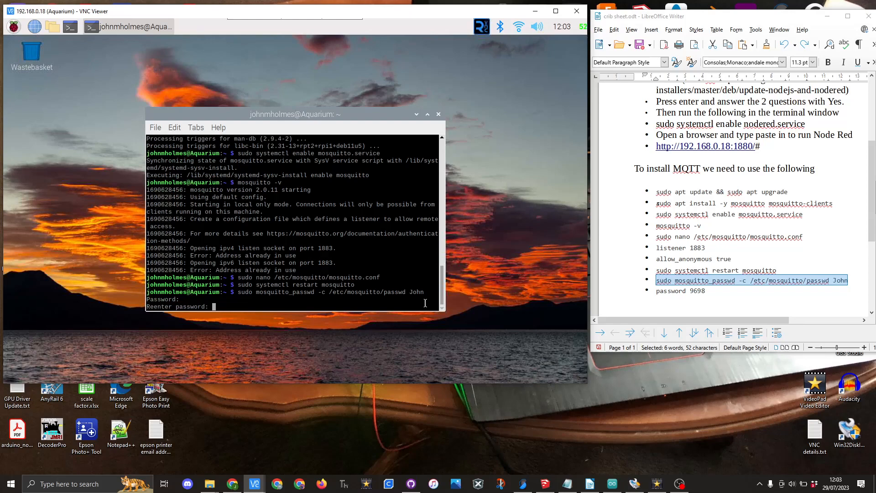
{"action": "key", "text": "Return"}
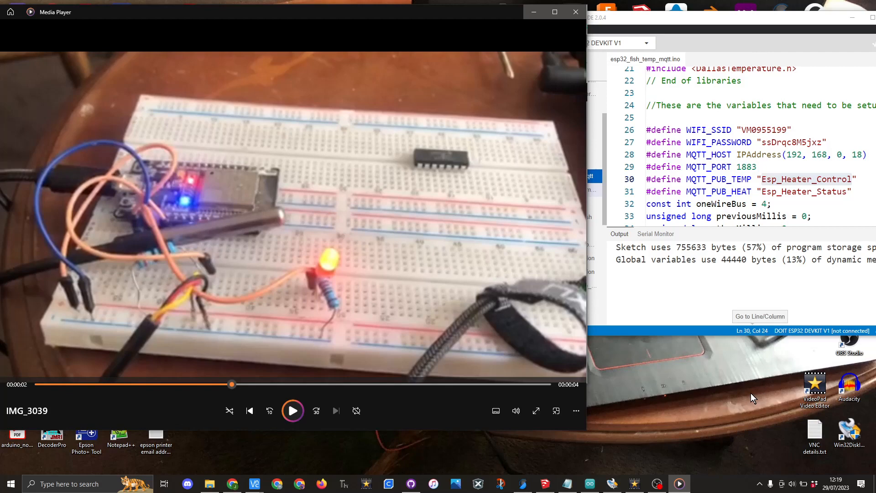
Step: Close the breadboard video, clear the Arduino IDE away and switch to Node-RED in a maximised VNC Viewer window
{"action": "key", "text": "alt+F4"}
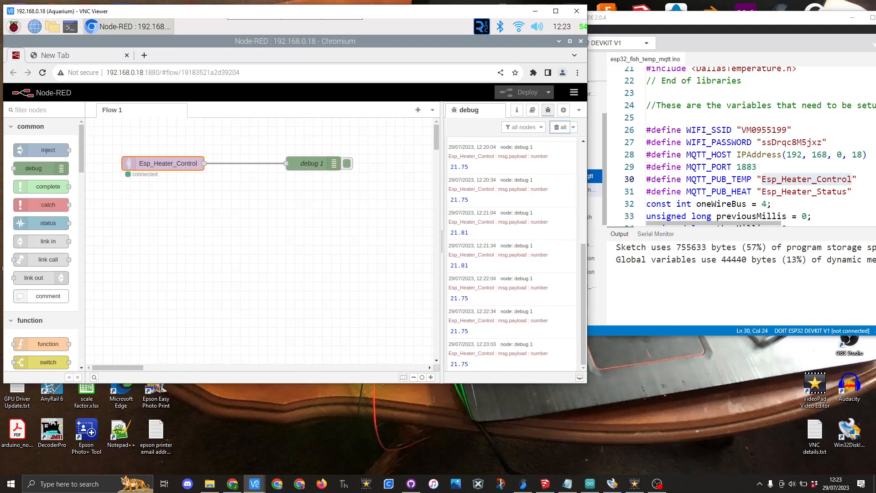
{"action": "left_click", "coordinate": [852, 19]}
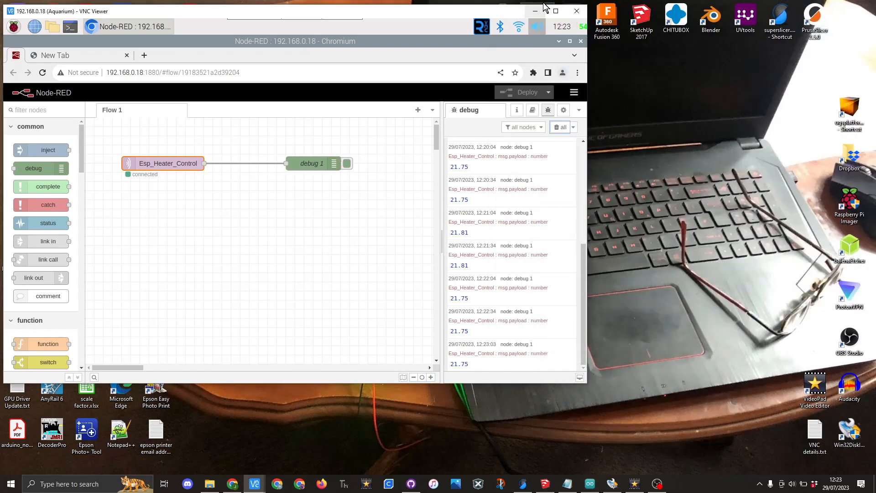
{"action": "left_click", "coordinate": [556, 9]}
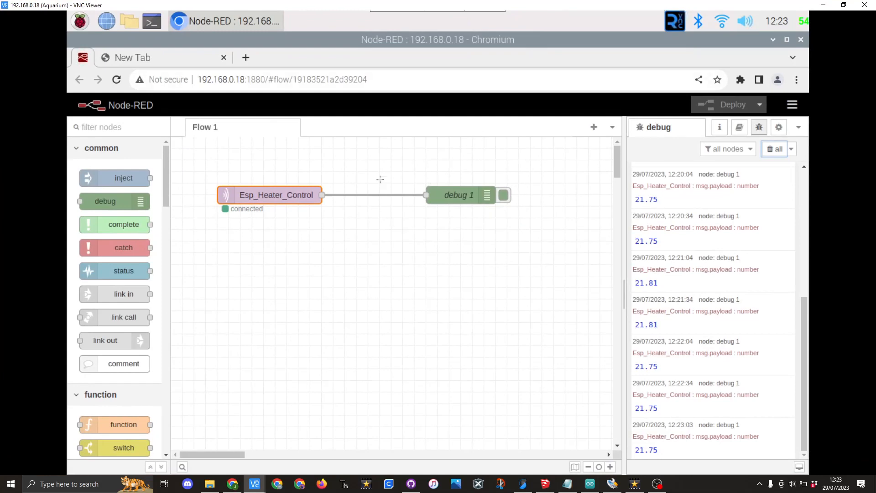
Step: Review the Esp_Heater_Control node's topic and MQTT broker connection settings, accepting both the broker and the node configuration
{"action": "double_click", "coordinate": [266, 201]}
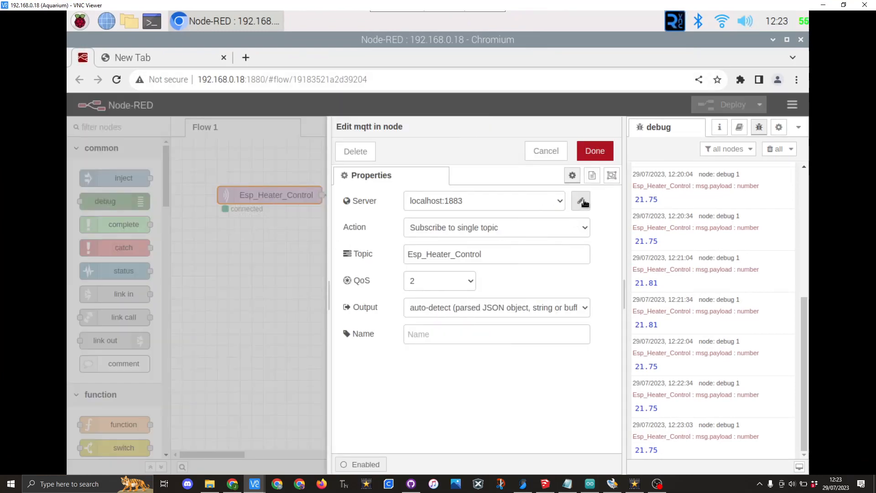
{"action": "left_click", "coordinate": [583, 202]}
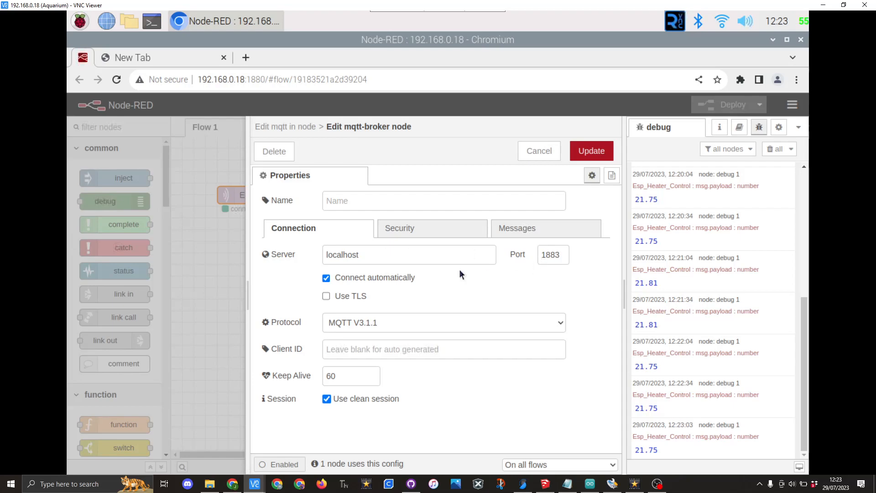
{"action": "left_click", "coordinate": [593, 153]}
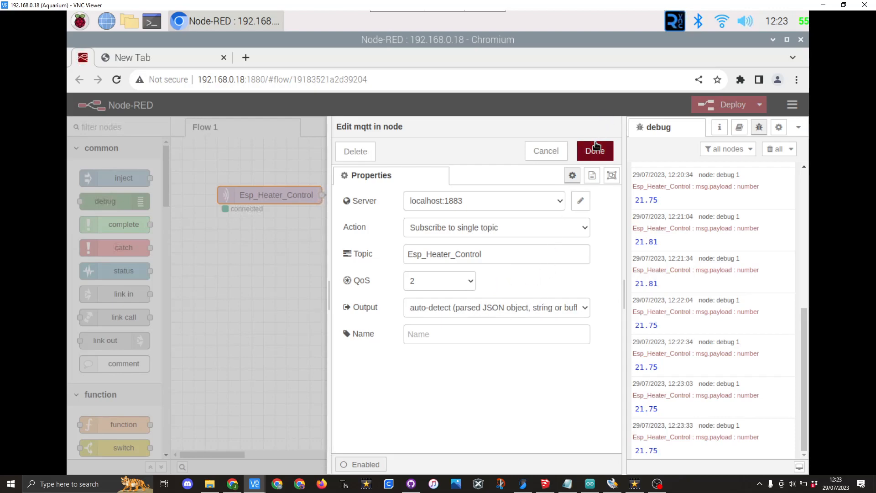
{"action": "left_click", "coordinate": [596, 156]}
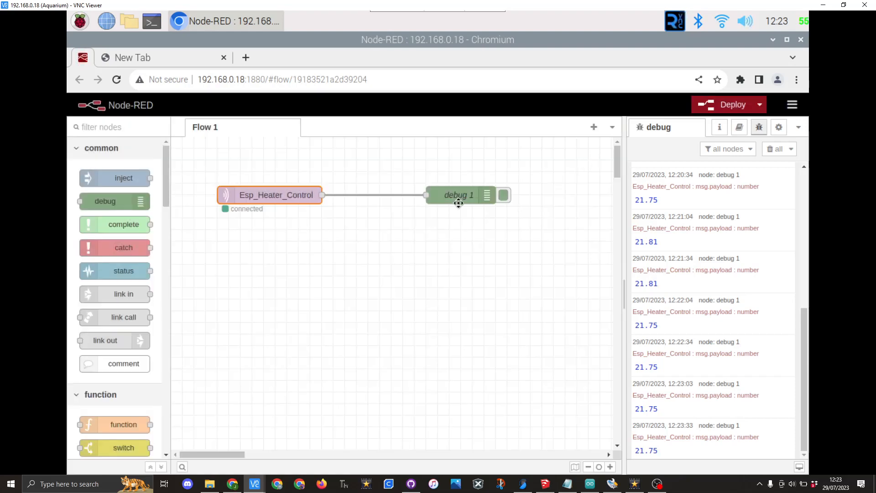
Step: Review the properties of the debug 1 node and accept them
{"action": "left_click", "coordinate": [459, 203]}
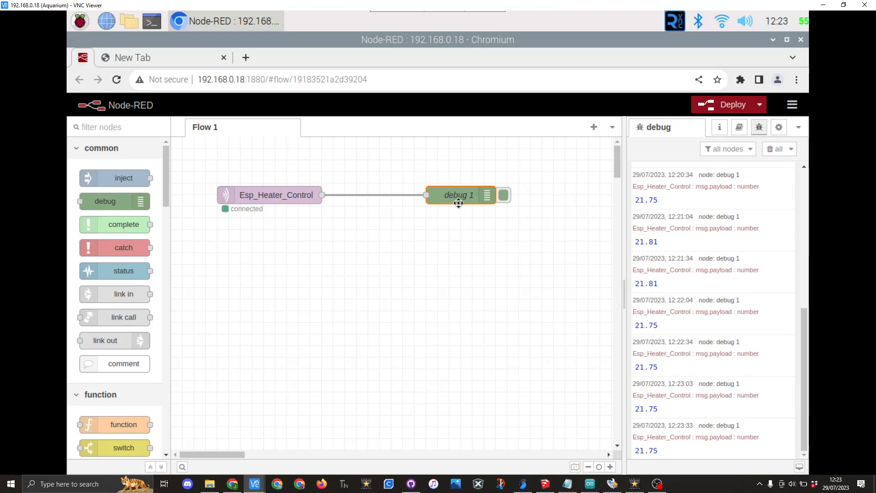
{"action": "key", "text": "Return"}
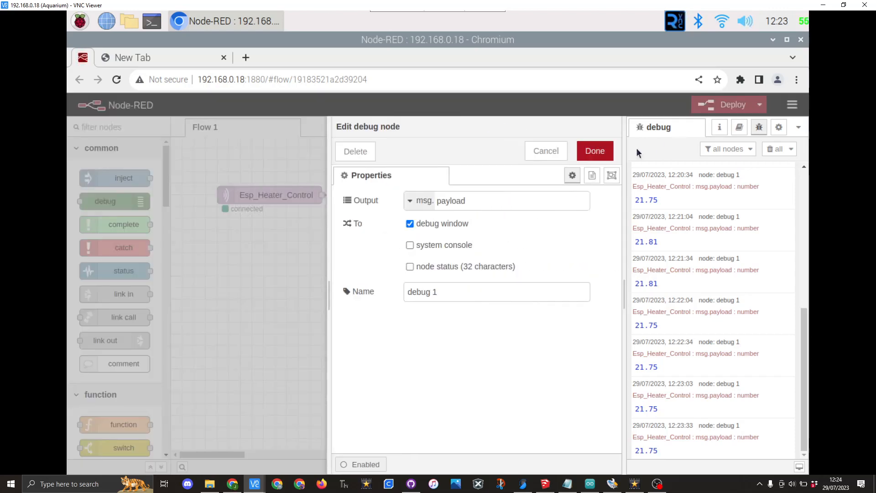
{"action": "left_click", "coordinate": [593, 150]}
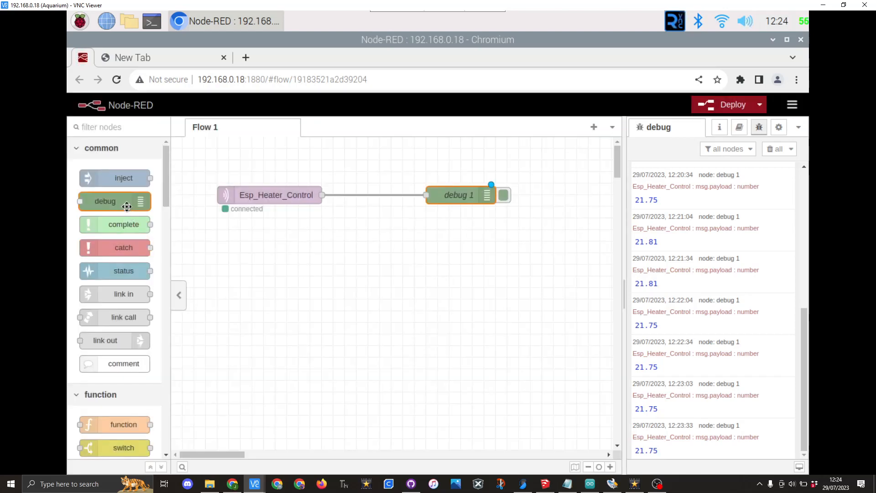
Step: Locate the mqtt in and mqtt out nodes in the network section of the node palette
{"action": "scroll", "coordinate": [265, 305], "scroll_direction": "down", "scroll_amount": 1}
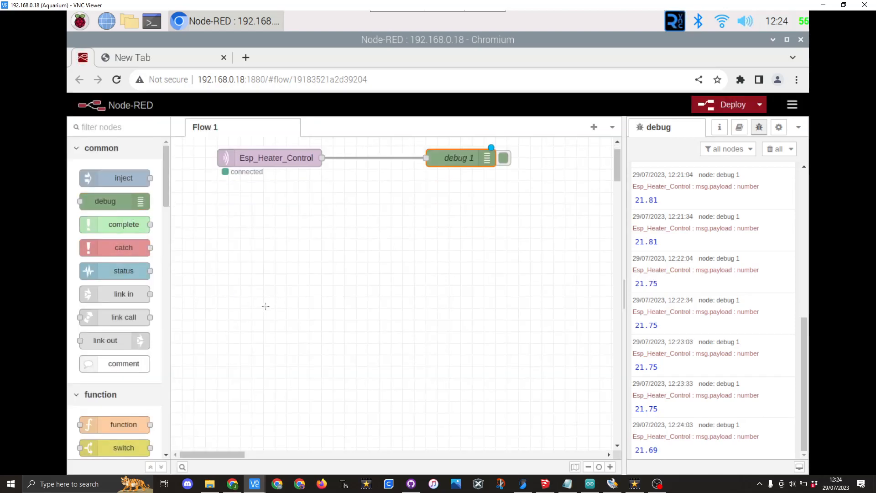
{"action": "scroll", "coordinate": [242, 296], "scroll_direction": "down", "scroll_amount": 1}
{"action": "scroll", "coordinate": [233, 274], "scroll_direction": "up", "scroll_amount": 2}
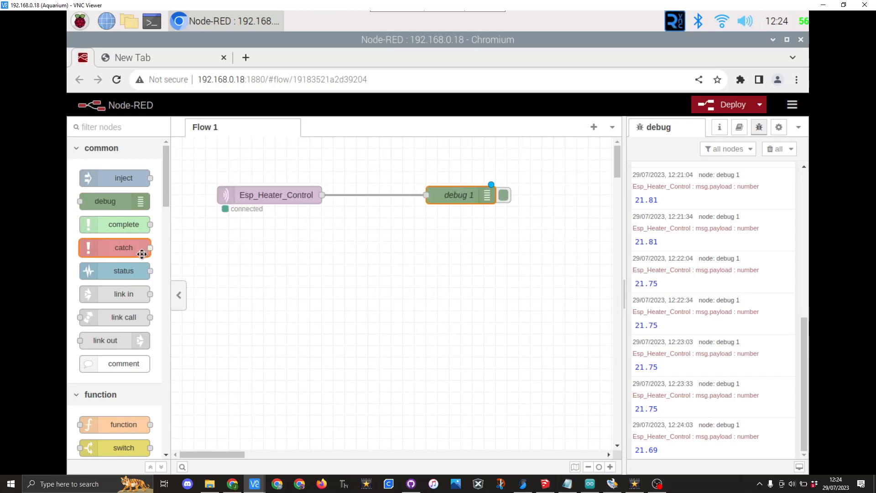
{"action": "scroll", "coordinate": [140, 254], "scroll_direction": "down", "scroll_amount": 12}
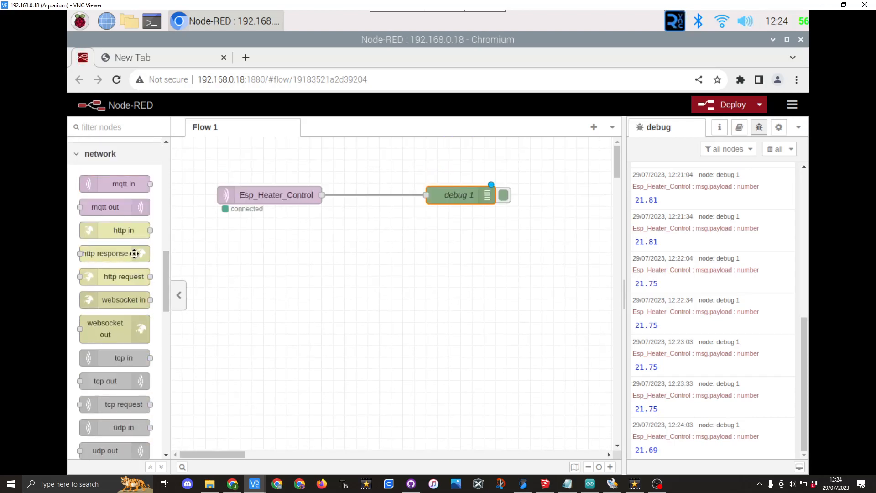
{"action": "mouse_move", "coordinate": [113, 185]}
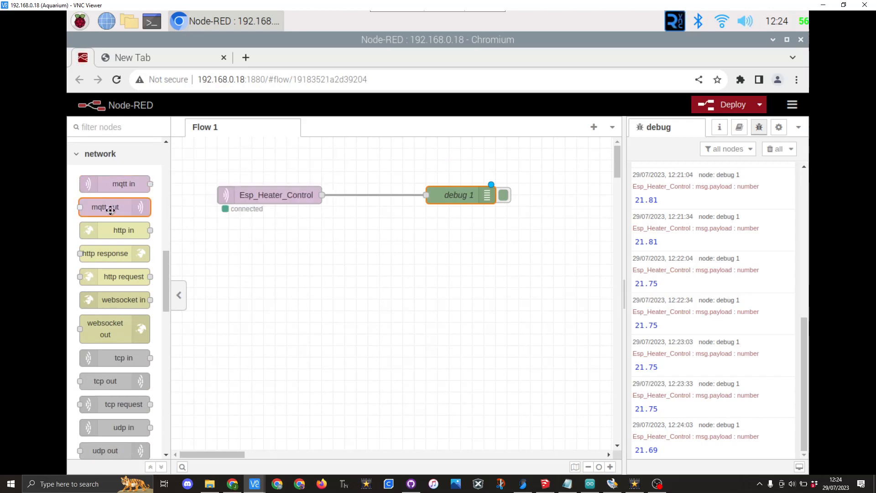
{"action": "mouse_move", "coordinate": [110, 210]}
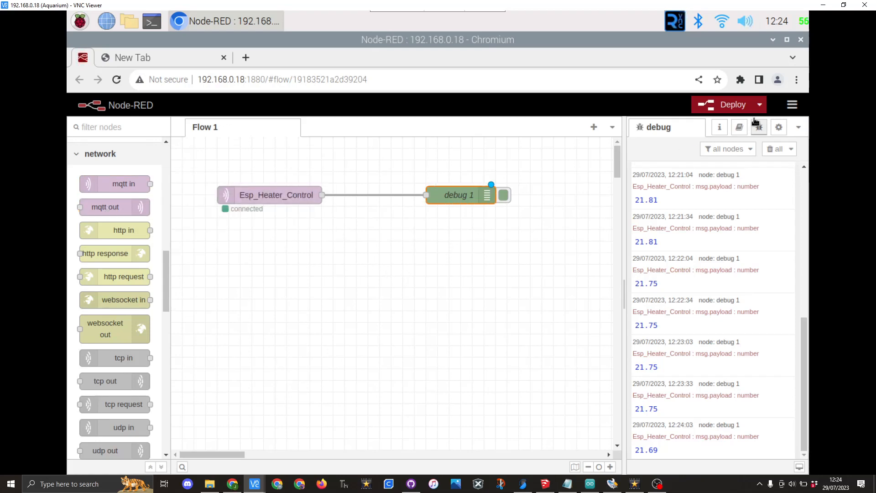
Step: Deploy Flow 1 and clear all messages from the debug log
{"action": "left_click", "coordinate": [726, 105]}
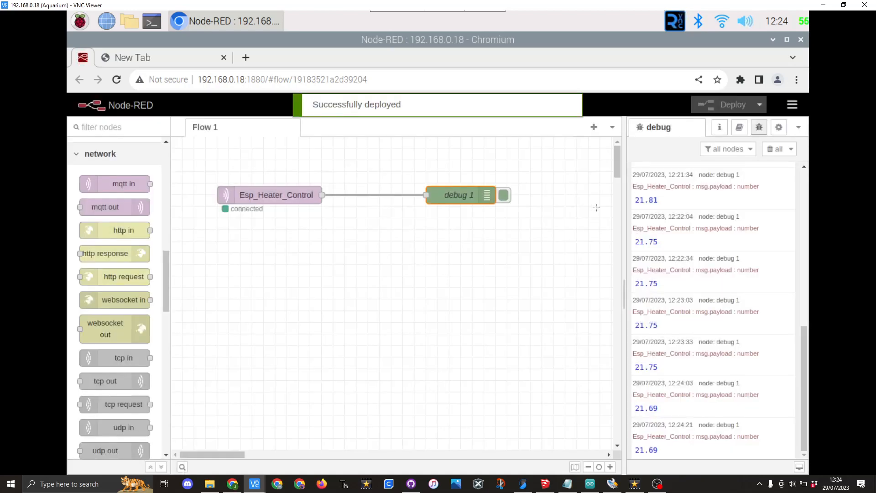
{"action": "left_click", "coordinate": [774, 151]}
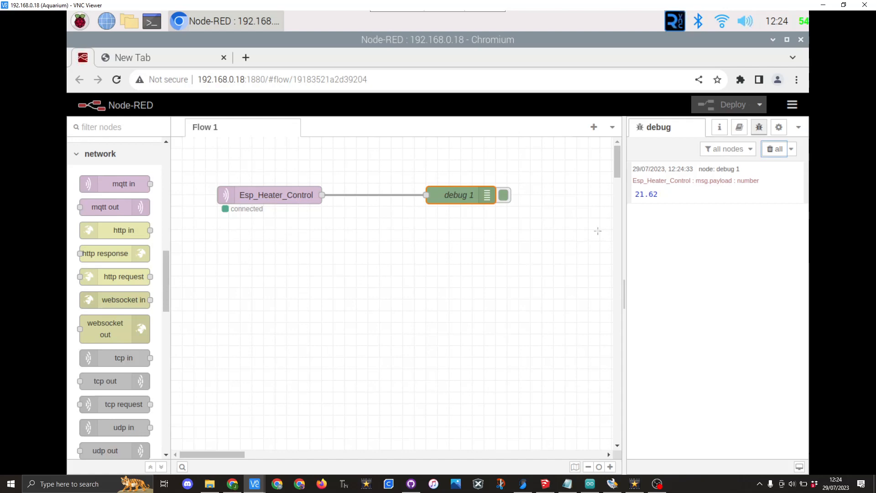
Step: Switch to the esp32_fish_temp_mqtt sketch in the Arduino IDE and maximise its window
{"action": "left_click", "coordinate": [844, 5]}
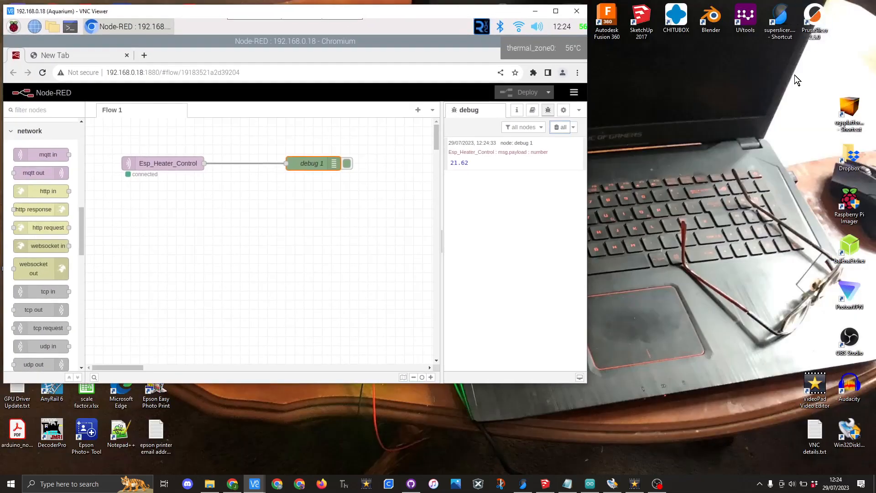
{"action": "left_click", "coordinate": [590, 483]}
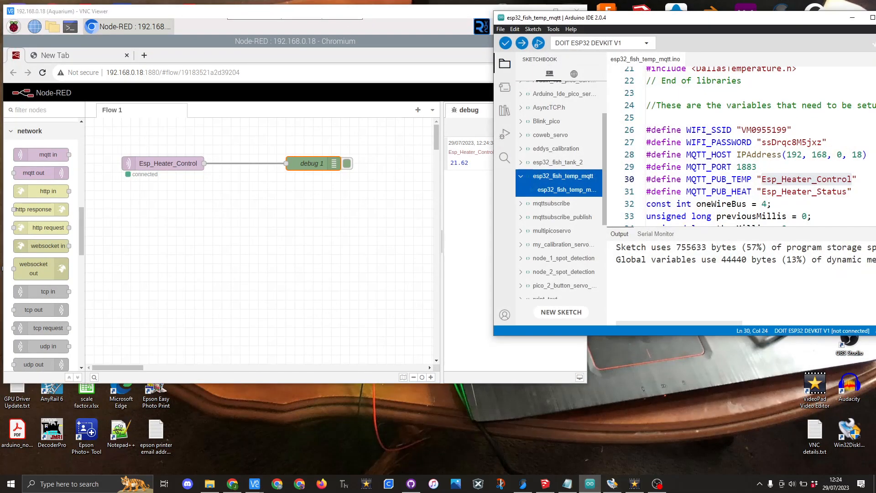
{"action": "left_click_drag", "start_coordinate": [766, 19], "coordinate": [659, 26]}
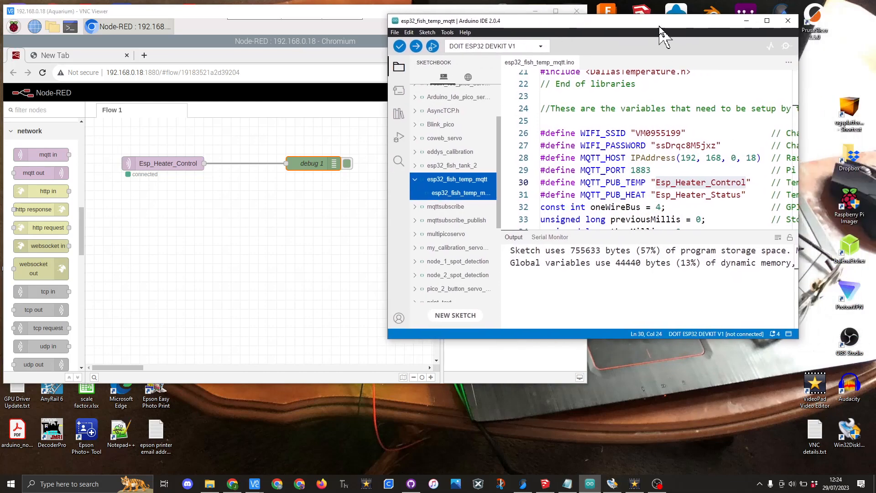
{"action": "left_click", "coordinate": [764, 22]}
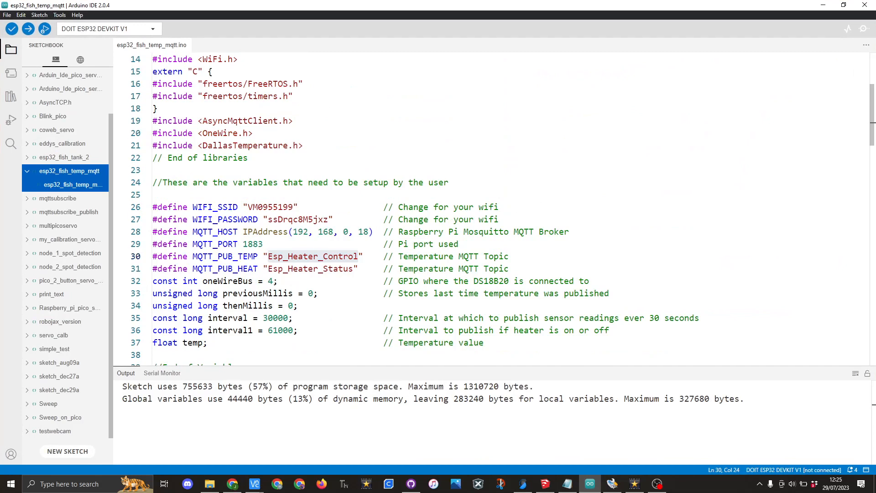
Step: Read through the sketch from the user variables past setup() to the temperature and heater status publishing code in loop()
{"action": "scroll", "coordinate": [503, 208], "scroll_direction": "down", "scroll_amount": 2}
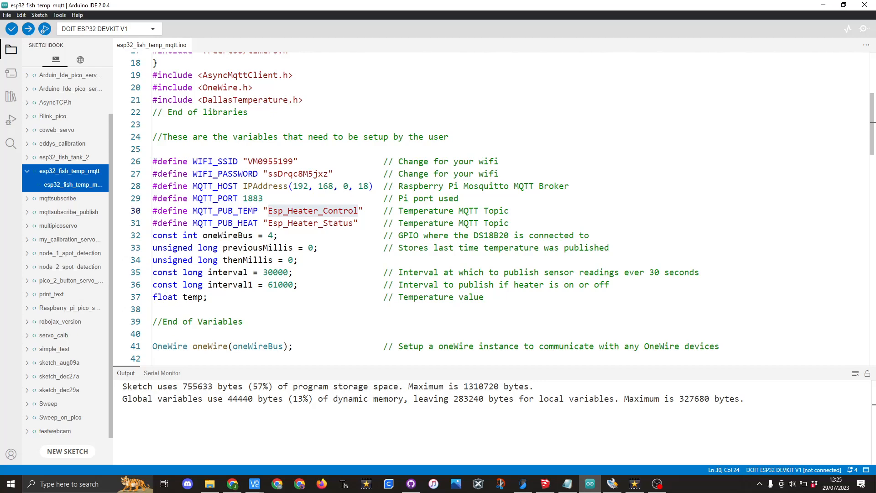
{"action": "scroll", "coordinate": [502, 208], "scroll_direction": "down", "scroll_amount": 9}
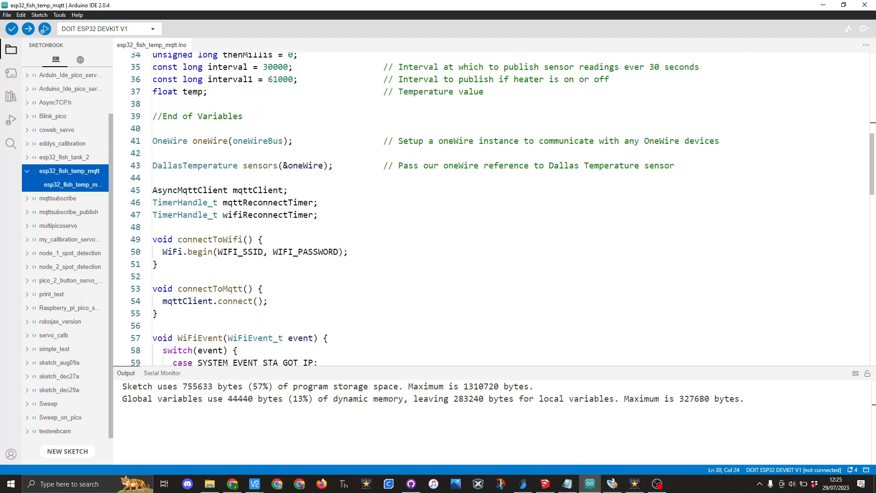
{"action": "scroll", "coordinate": [502, 209], "scroll_direction": "down", "scroll_amount": 9}
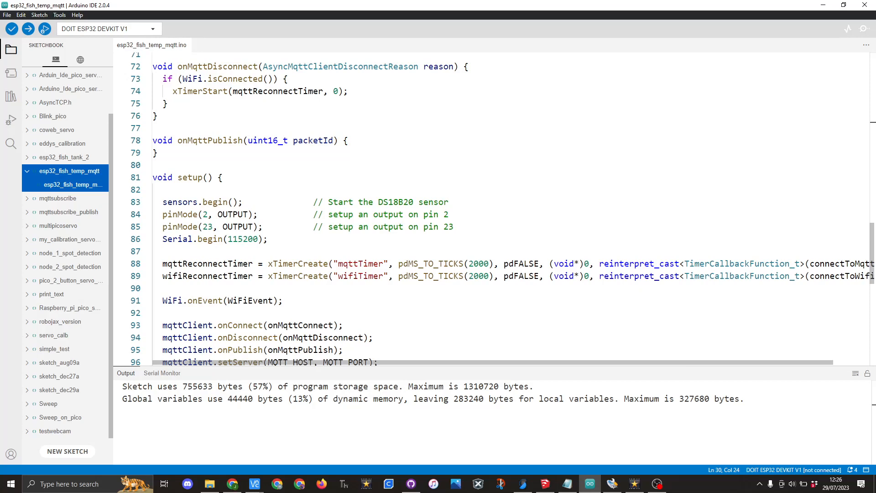
{"action": "scroll", "coordinate": [502, 209], "scroll_direction": "down", "scroll_amount": 5}
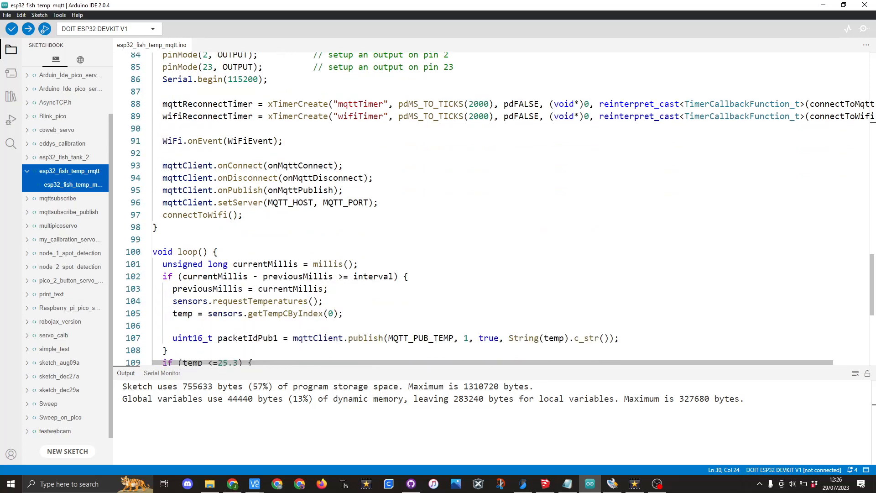
{"action": "scroll", "coordinate": [502, 209], "scroll_direction": "down", "scroll_amount": 2}
{"action": "scroll", "coordinate": [502, 209], "scroll_direction": "down", "scroll_amount": 2}
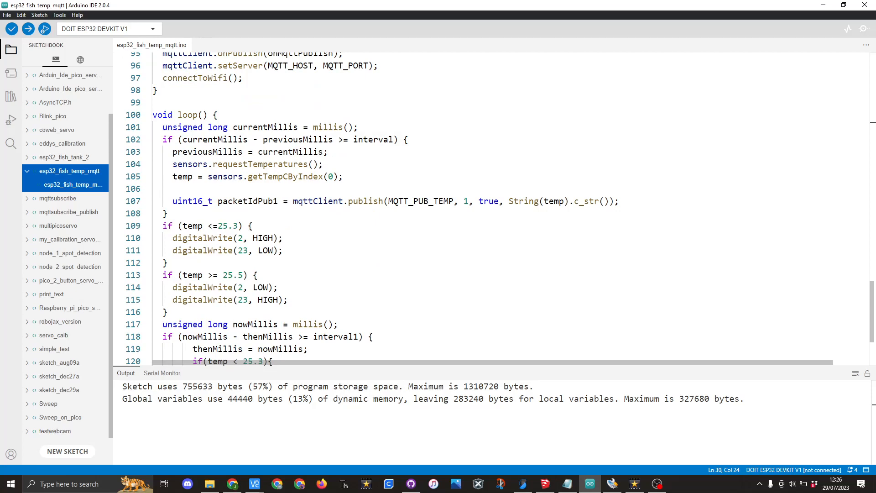
{"action": "scroll", "coordinate": [501, 208], "scroll_direction": "down", "scroll_amount": 1}
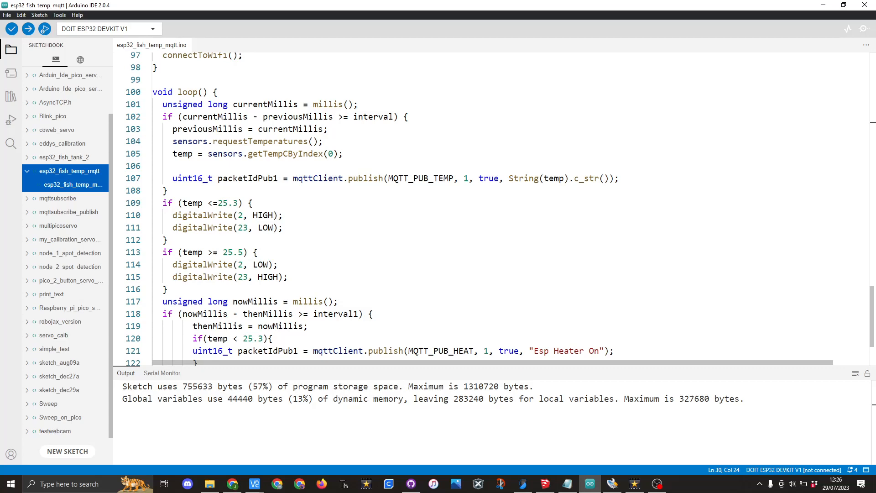
{"action": "scroll", "coordinate": [501, 209], "scroll_direction": "down", "scroll_amount": 4}
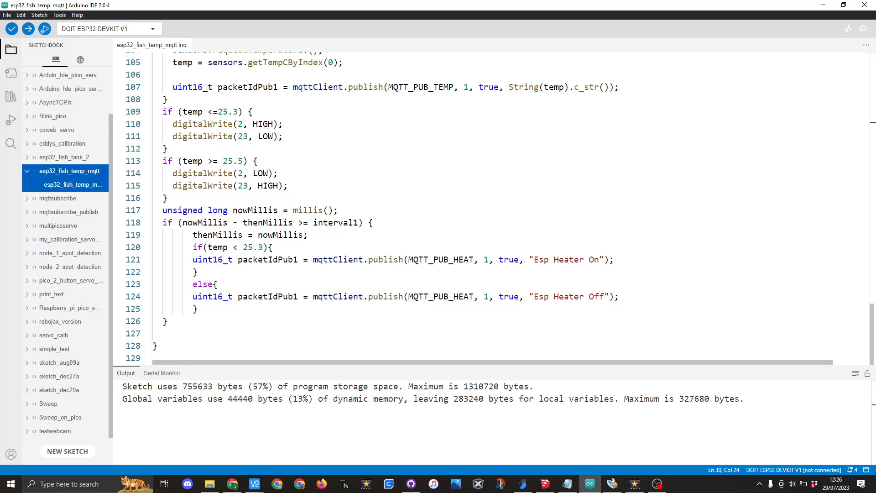
{"action": "mouse_move", "coordinate": [267, 259]}
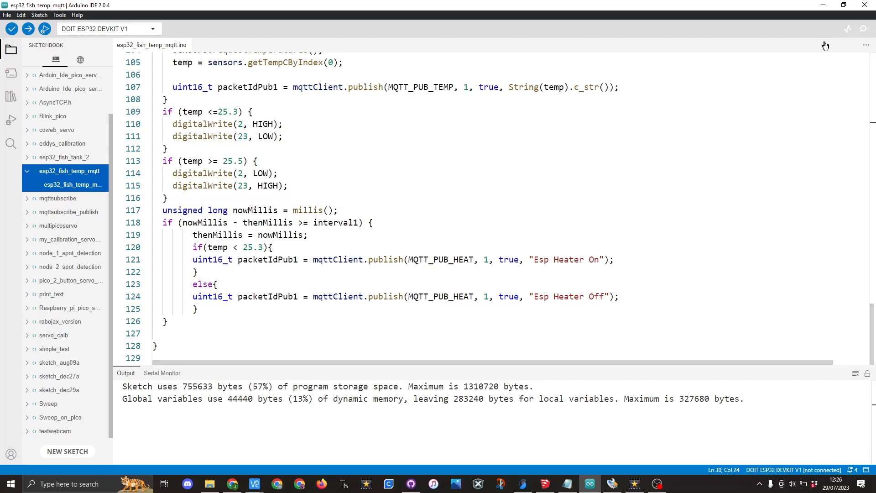
Step: Minimise the Arduino IDE and return to the Node-RED flow in a maximised VNC Viewer window
{"action": "left_click", "coordinate": [844, 6]}
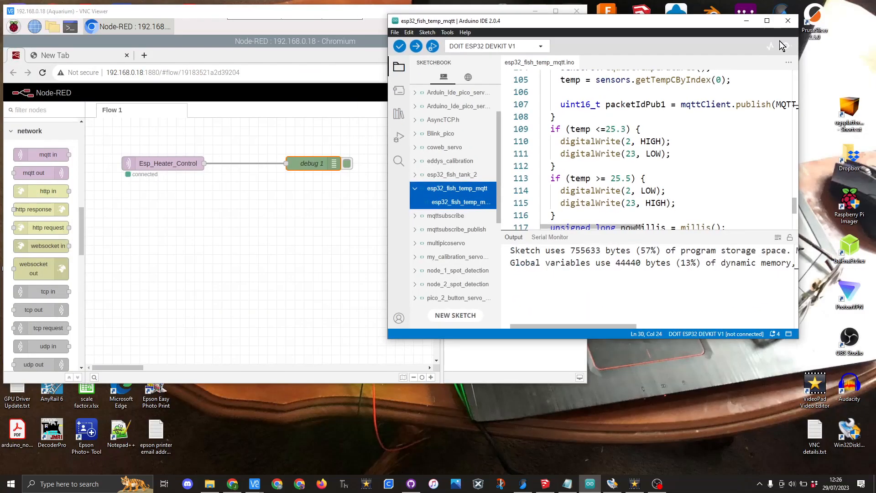
{"action": "left_click", "coordinate": [767, 21]}
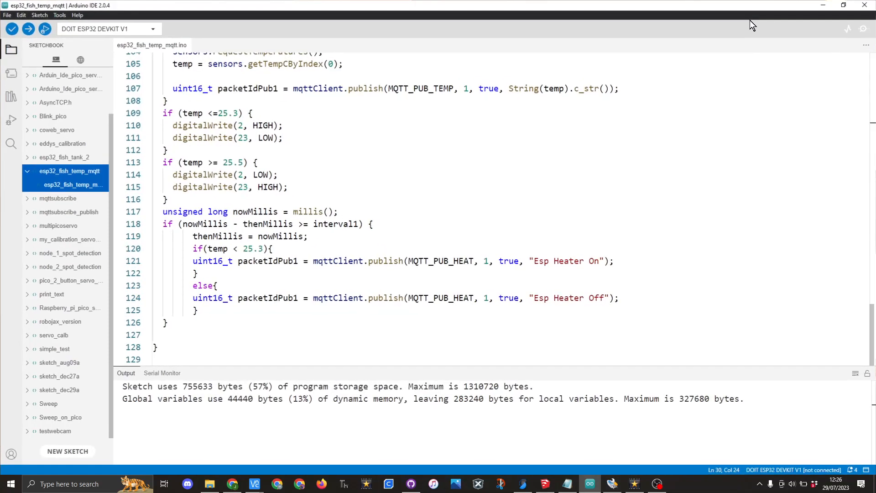
{"action": "left_click", "coordinate": [824, 5]}
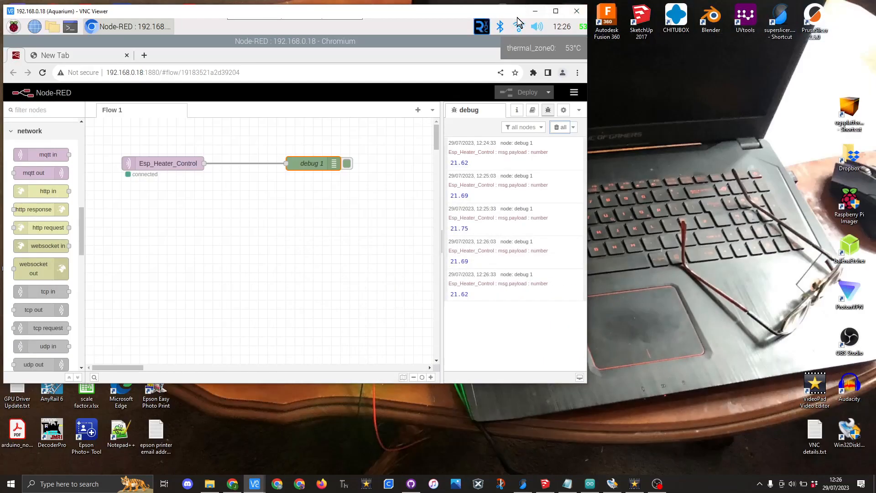
{"action": "left_click", "coordinate": [556, 11]}
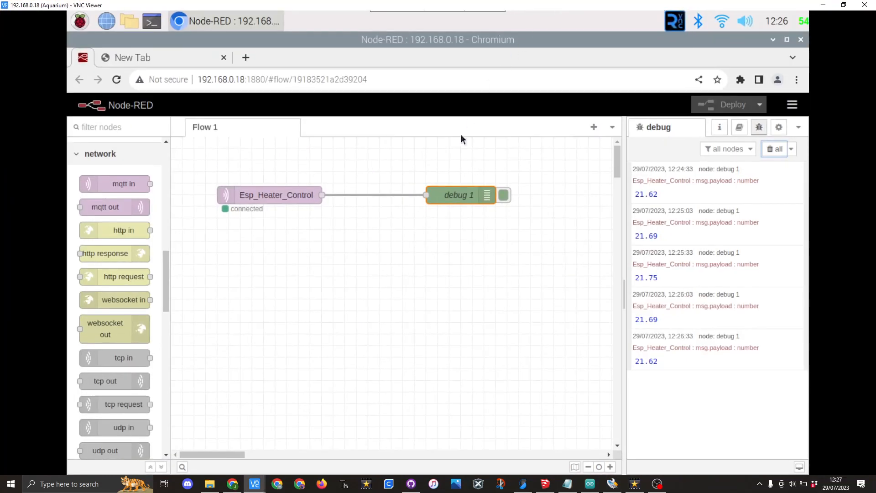